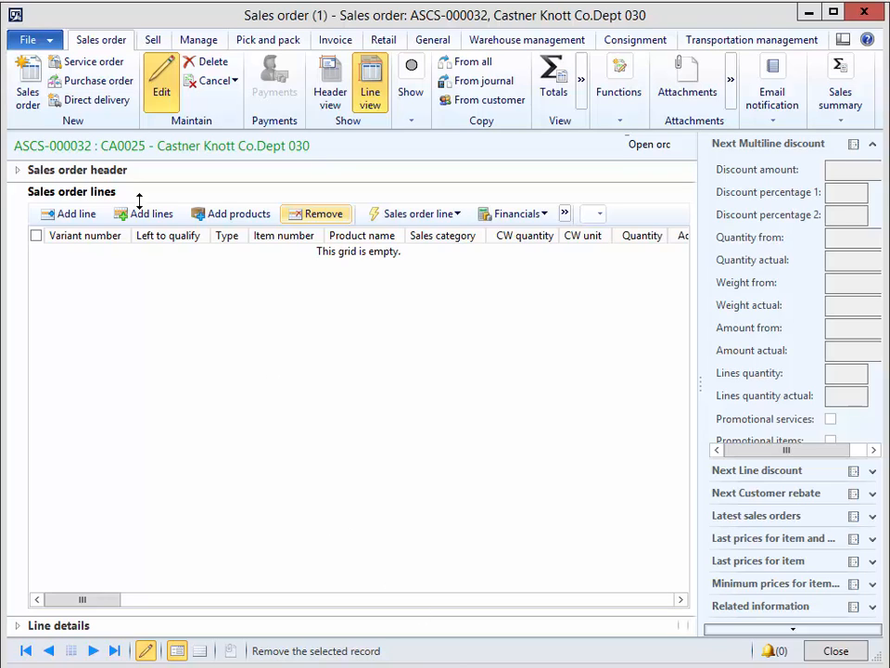
Add a sales order line for item 1040062 and view the color legend of line statuses.
left_click(73, 213)
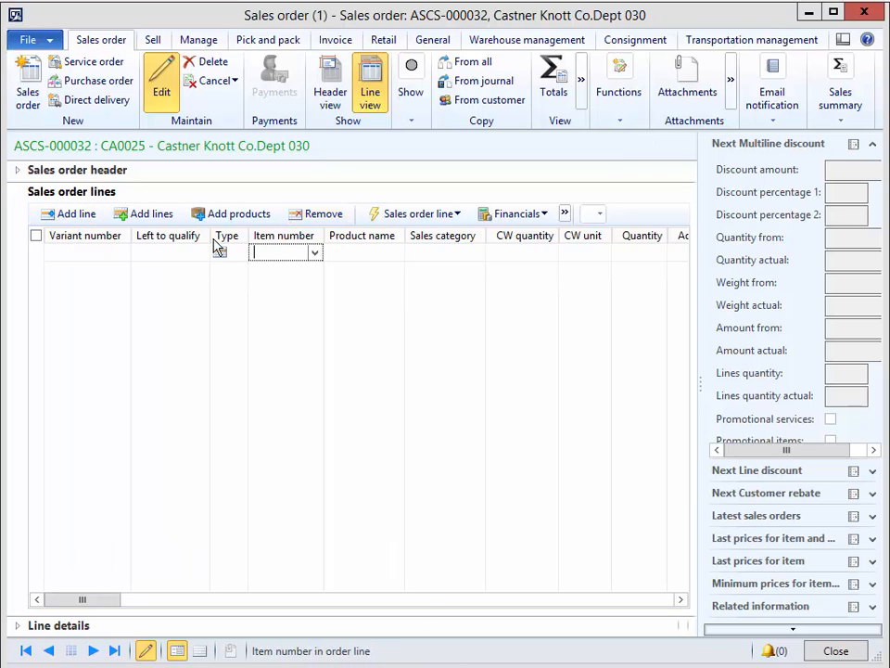
type("1040062")
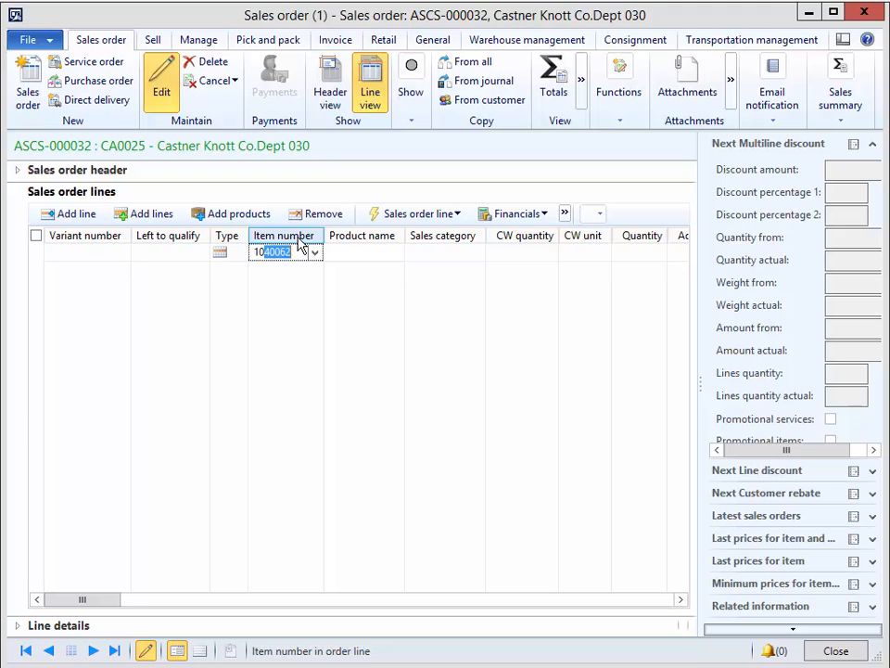
key("Tab")
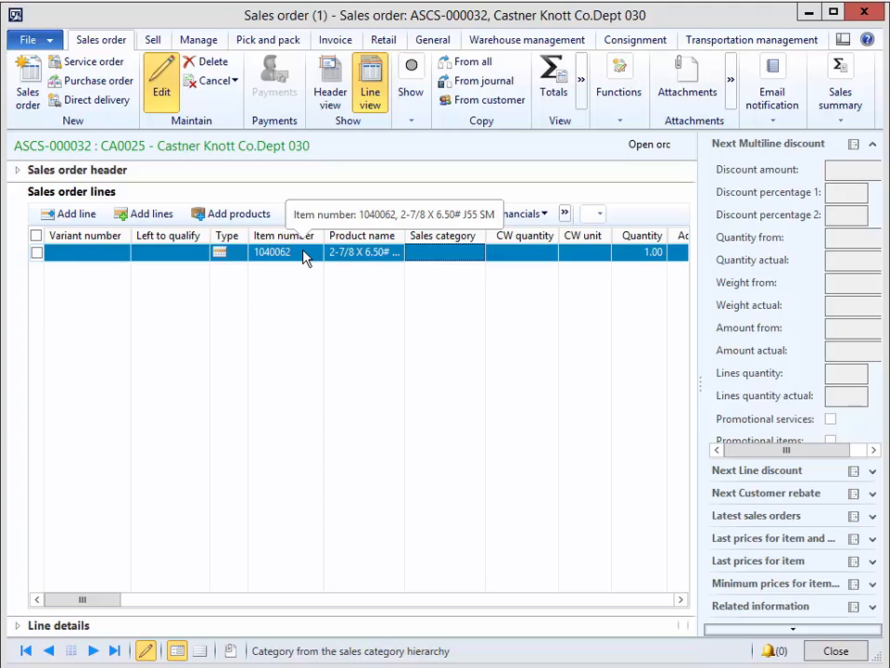
left_click(413, 125)
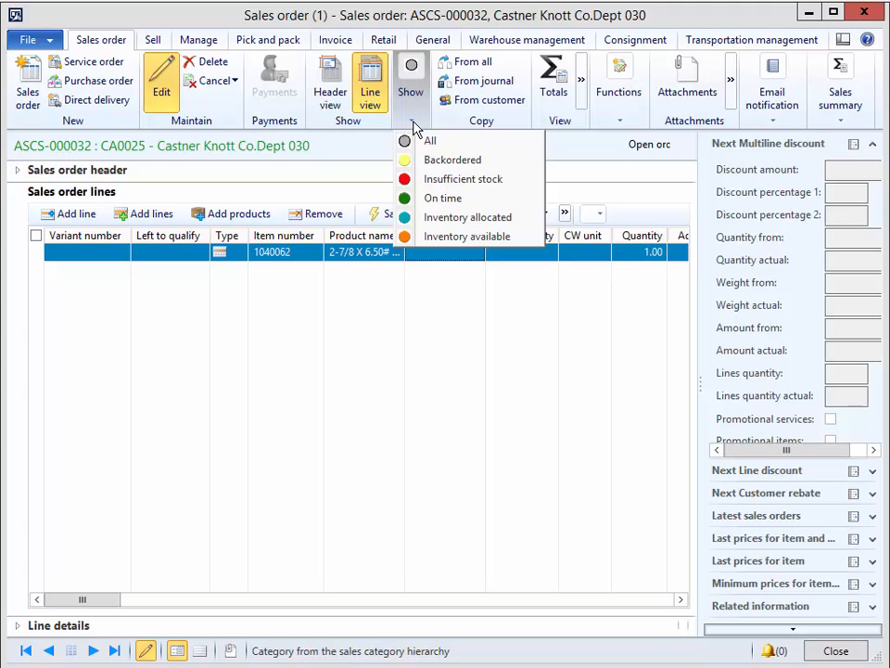
left_click(412, 122)
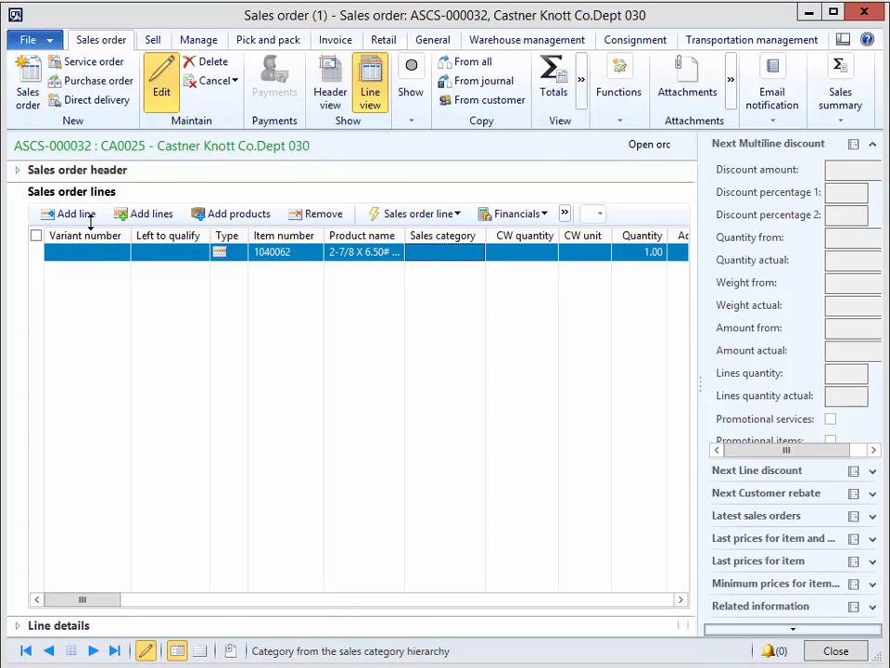
Add a second sales order line for item 1183001 and check its row color against the status legend.
left_click(78, 215)
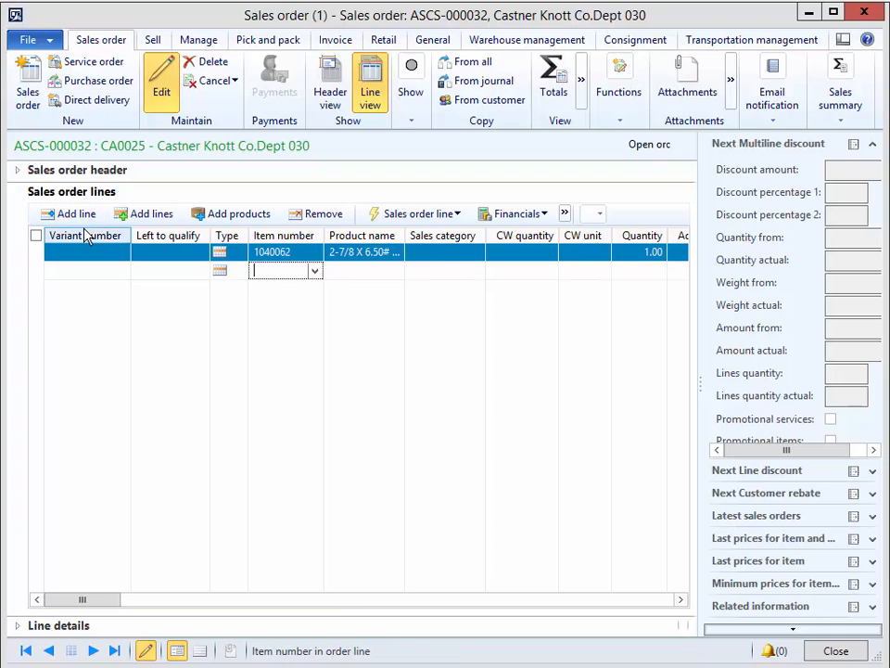
type("118")
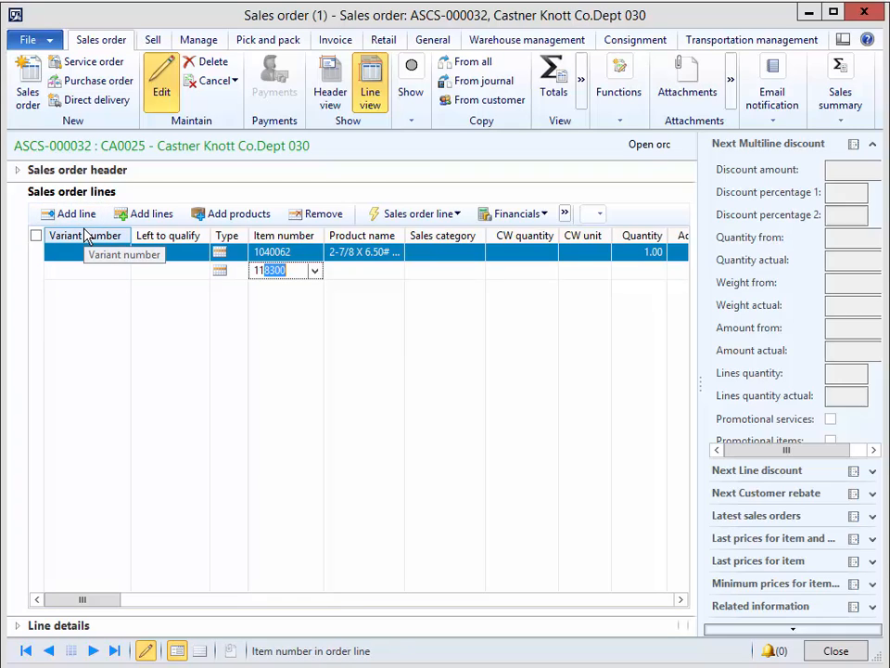
type("3001")
key("Tab")
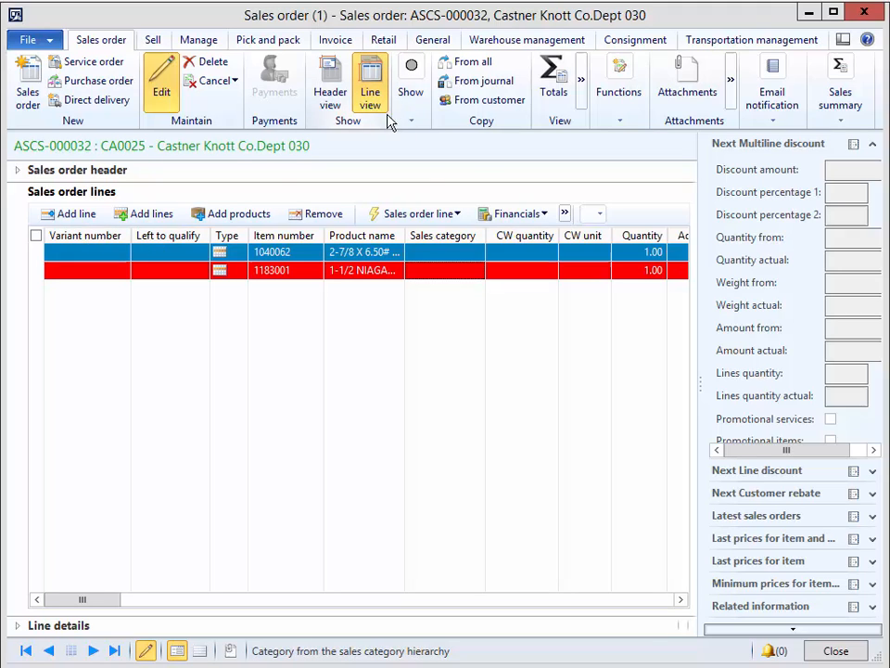
left_click(410, 115)
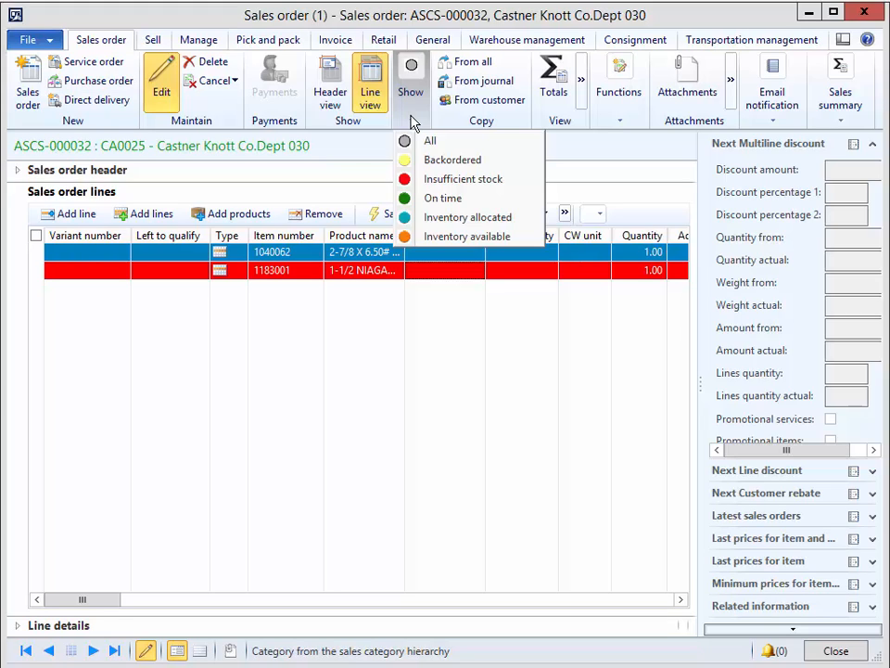
Add a third sales order line for item 1183003.
left_click(71, 221)
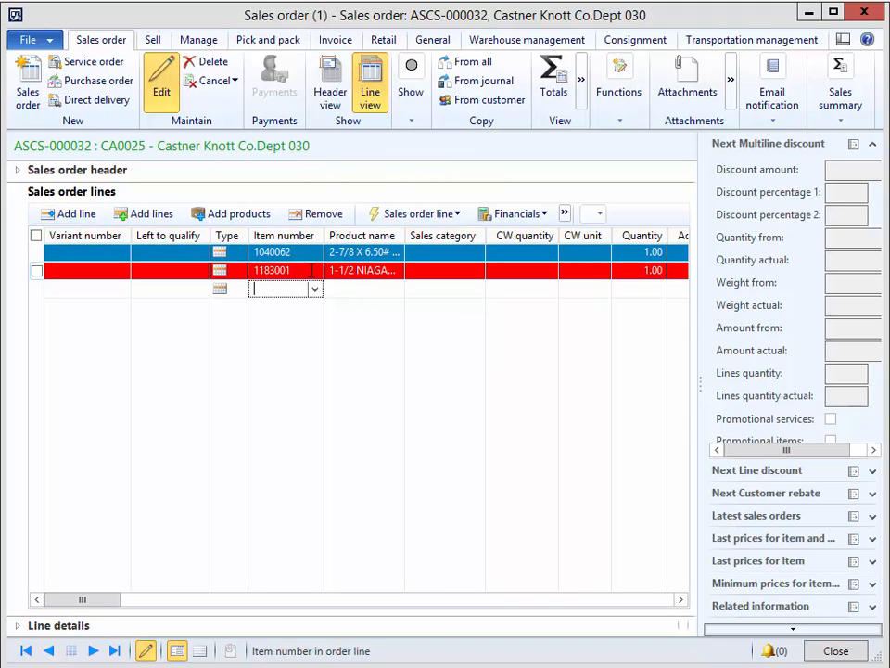
type("118300")
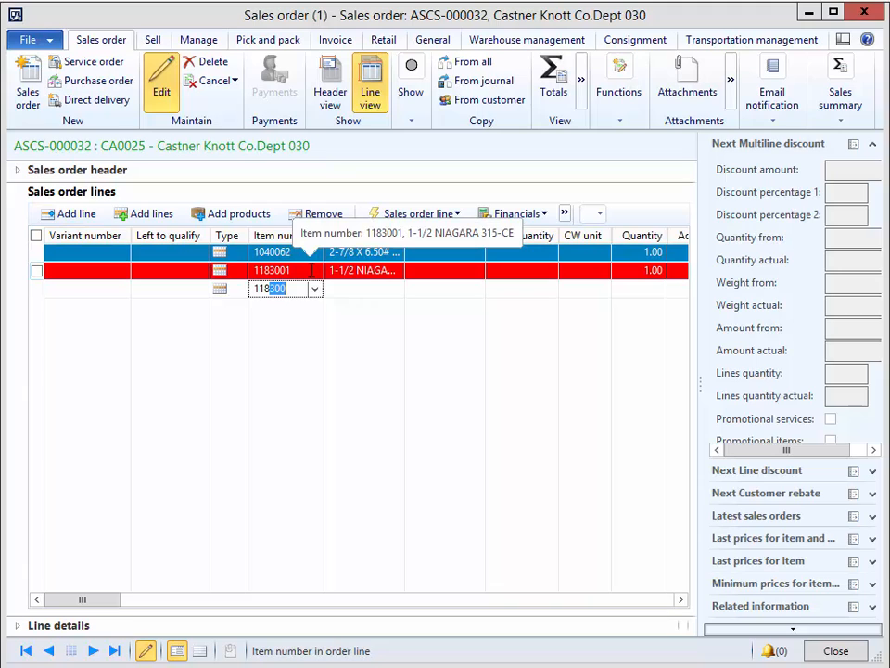
type("3")
key("Tab")
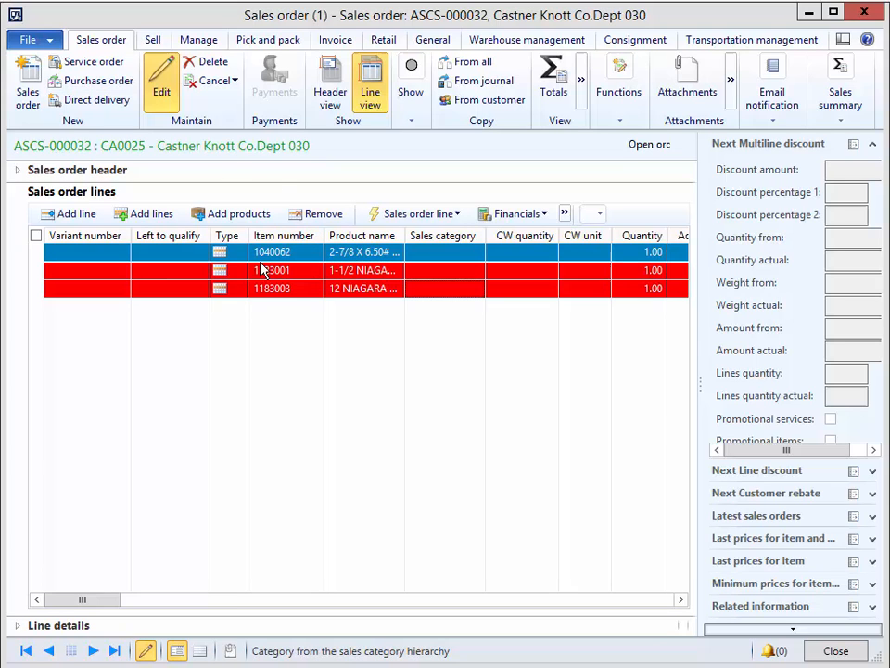
Create a purchase order from the sales order for item 1183003 only, with Design Edge Inc. as vendor.
left_click(89, 84)
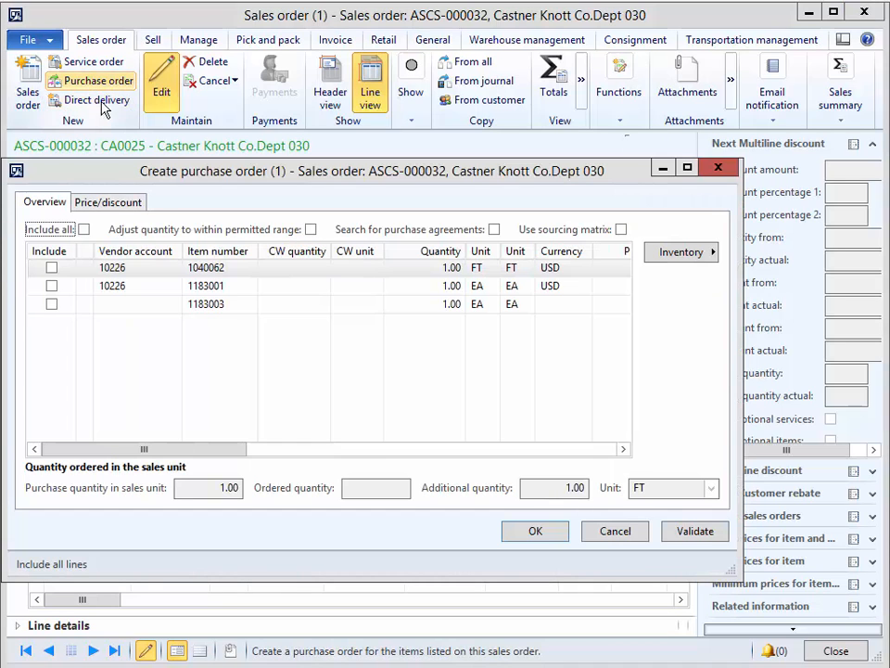
left_click(51, 304)
left_click(127, 301)
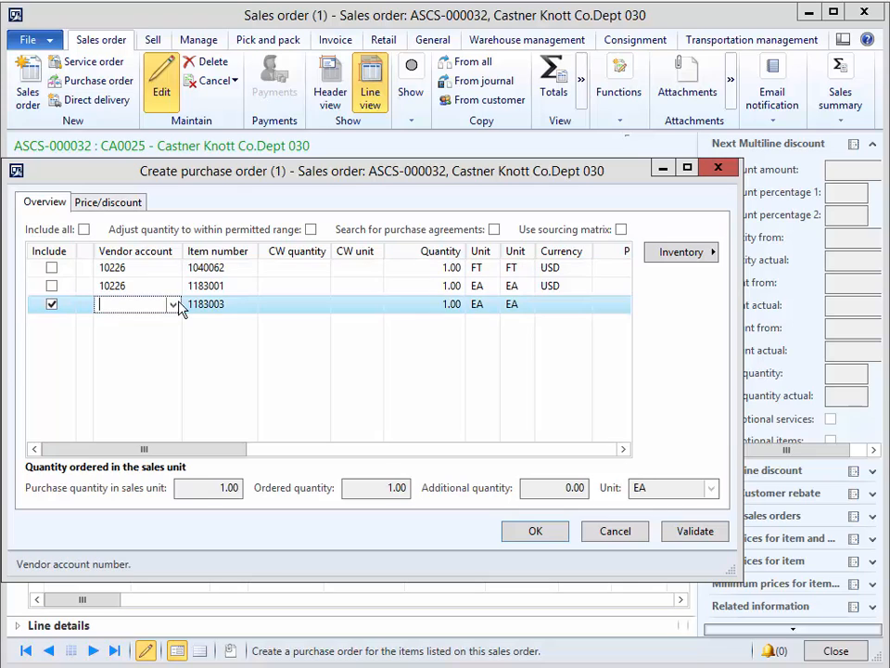
left_click(173, 304)
left_click(153, 452)
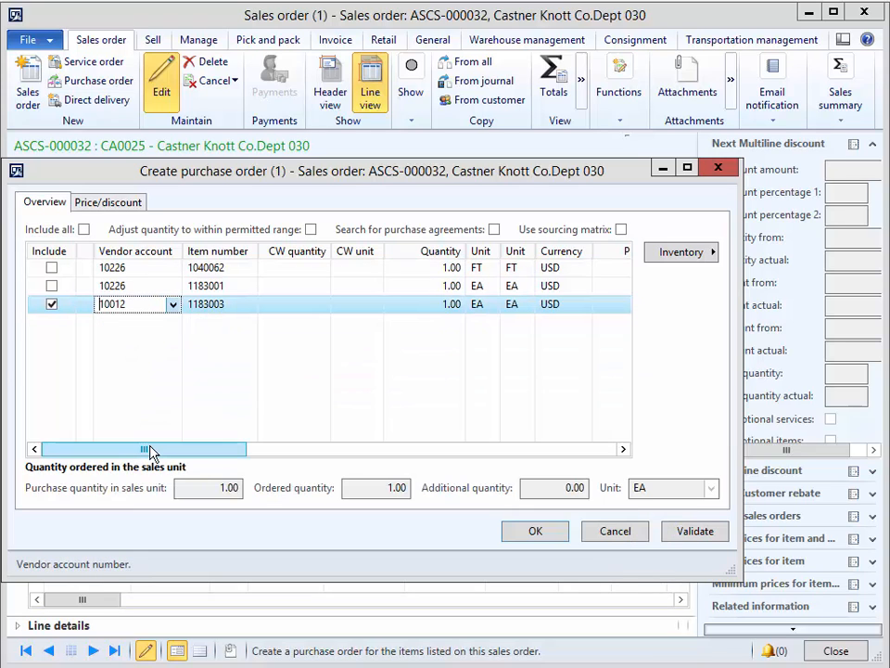
left_click(530, 534)
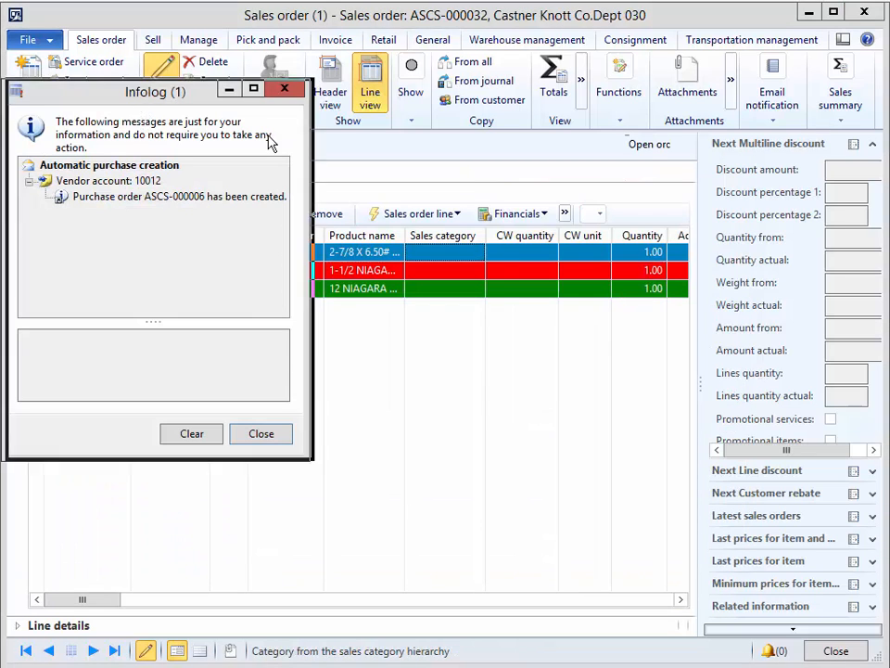
Check the lines' colors against the status legend and open the new purchase order from its creation message.
left_click_drag(728, 387, 728, 387)
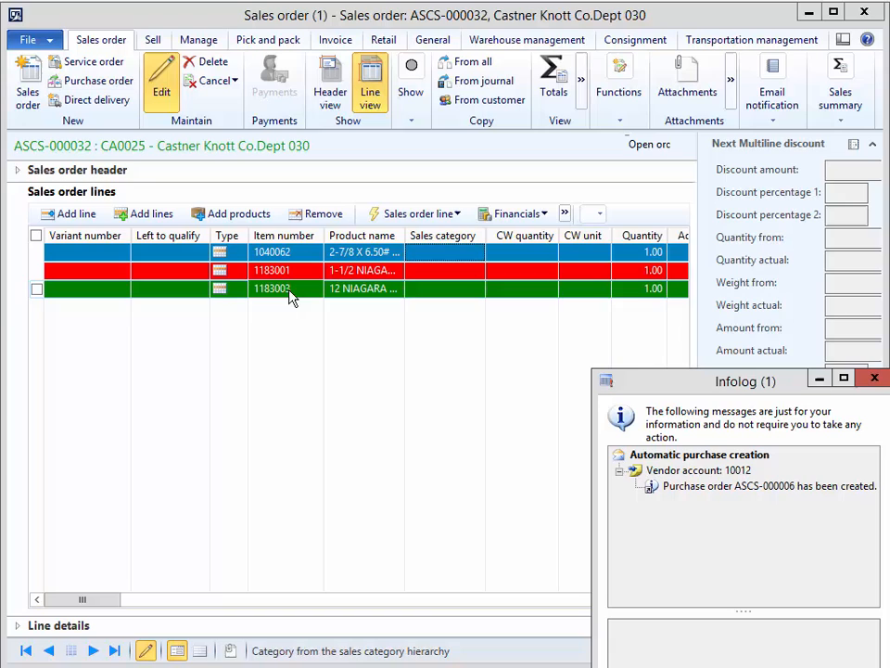
left_click(412, 122)
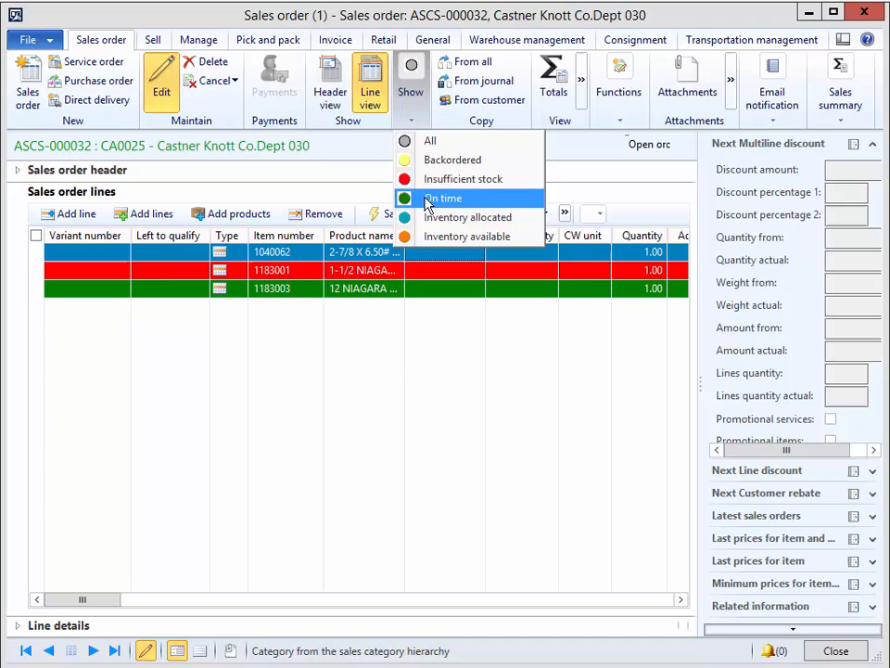
mouse_move(232, 661)
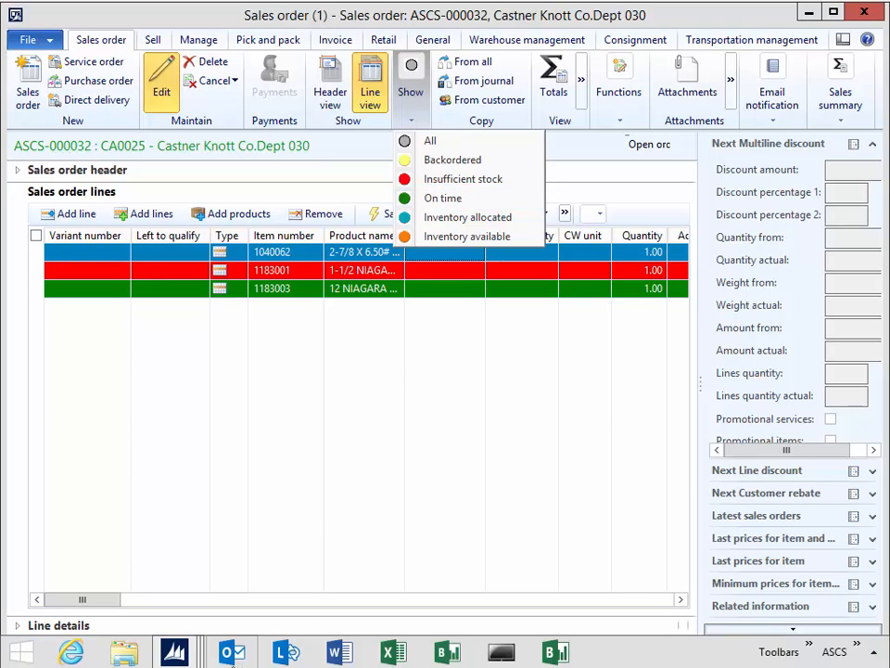
left_click(175, 653)
left_click(496, 545)
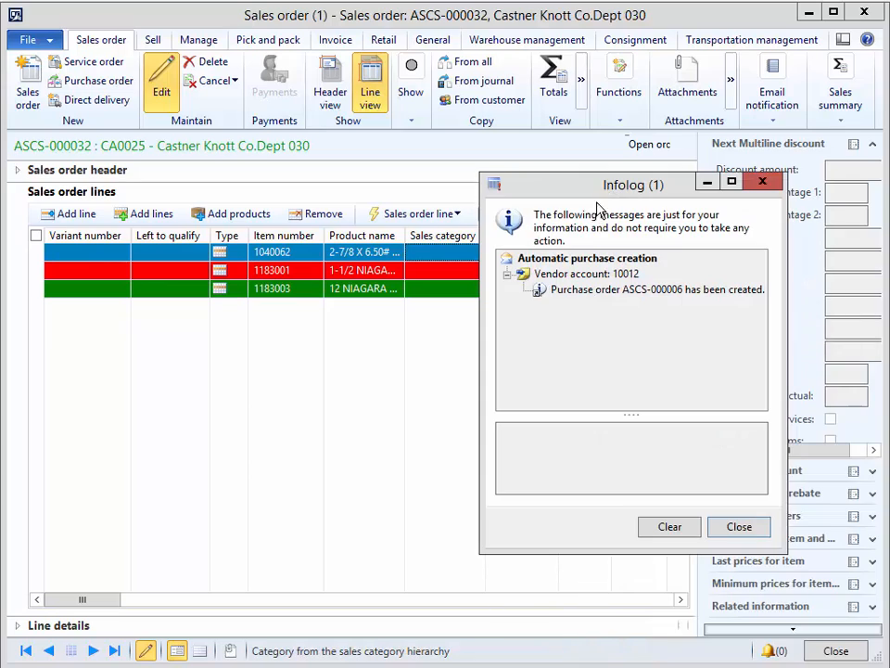
left_click(577, 290)
left_click(600, 526)
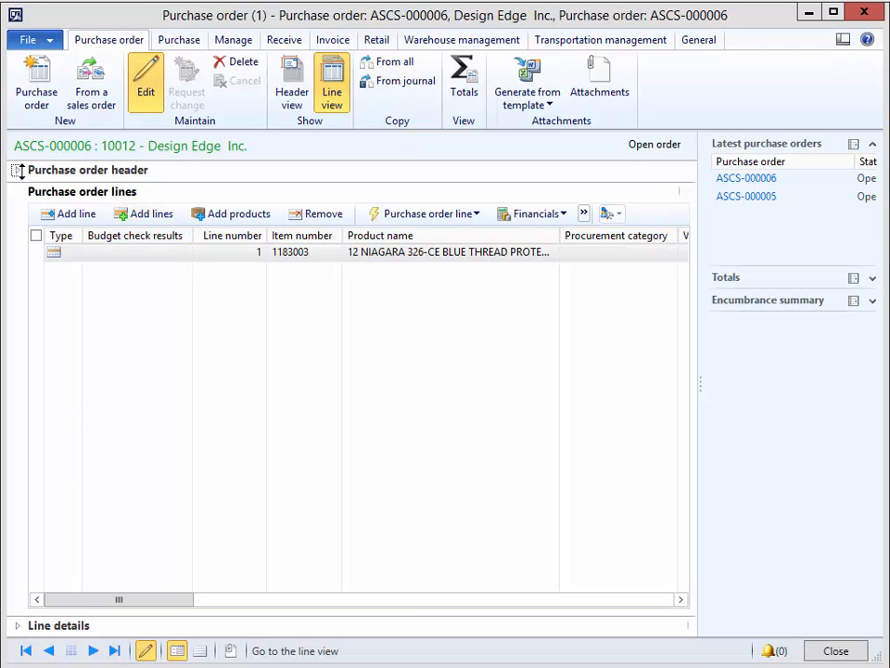
Set the delivery date in the purchase order header to 4/1/2016 and apply it to the order lines.
left_click(18, 171)
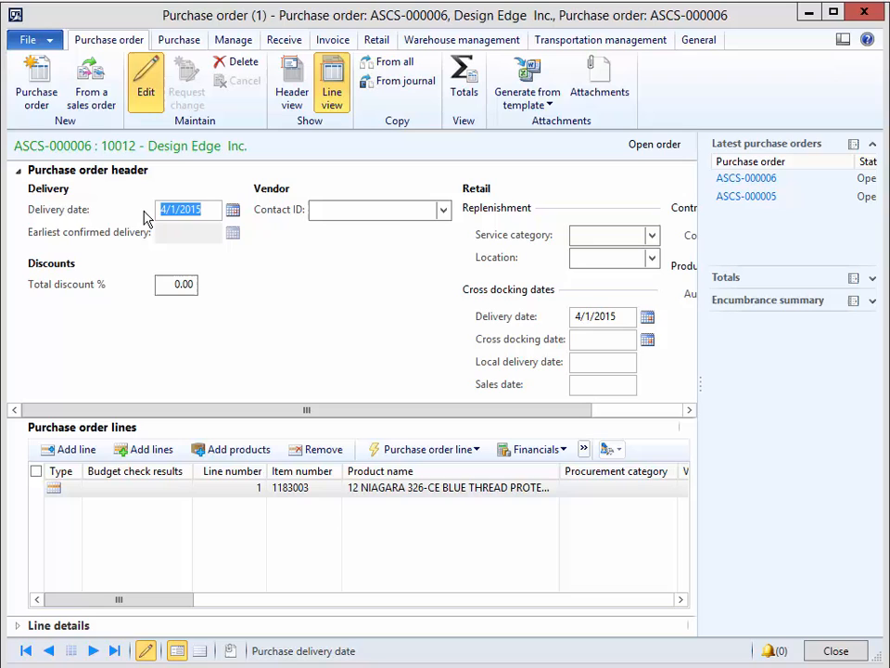
key("End")
key("BackSpace")
type("6")
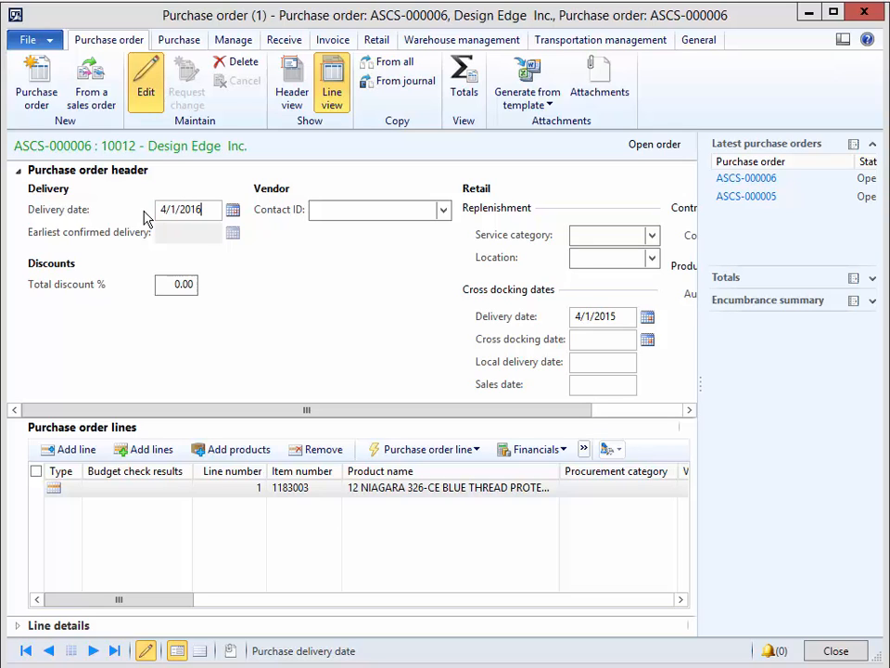
key("Tab")
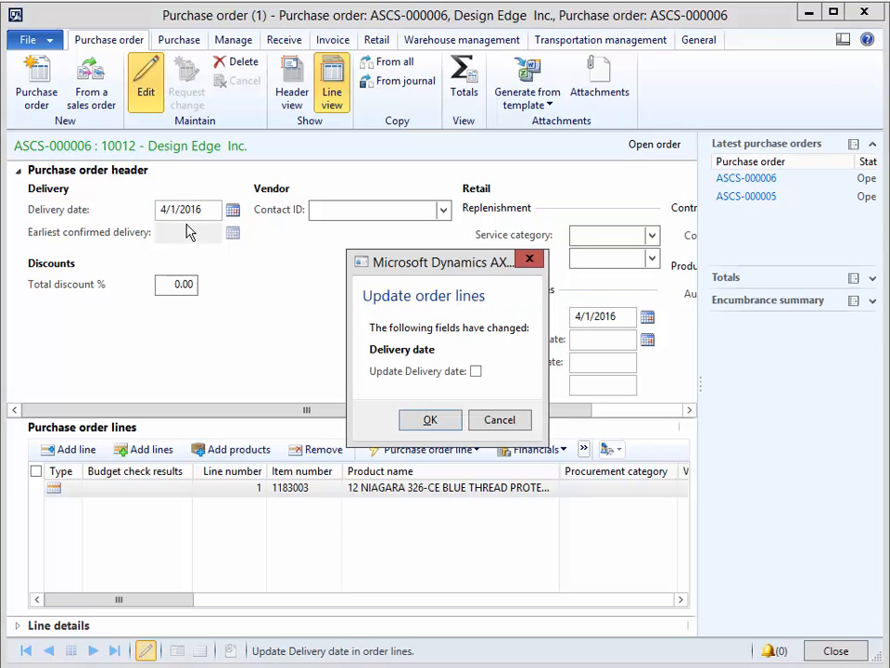
left_click(476, 371)
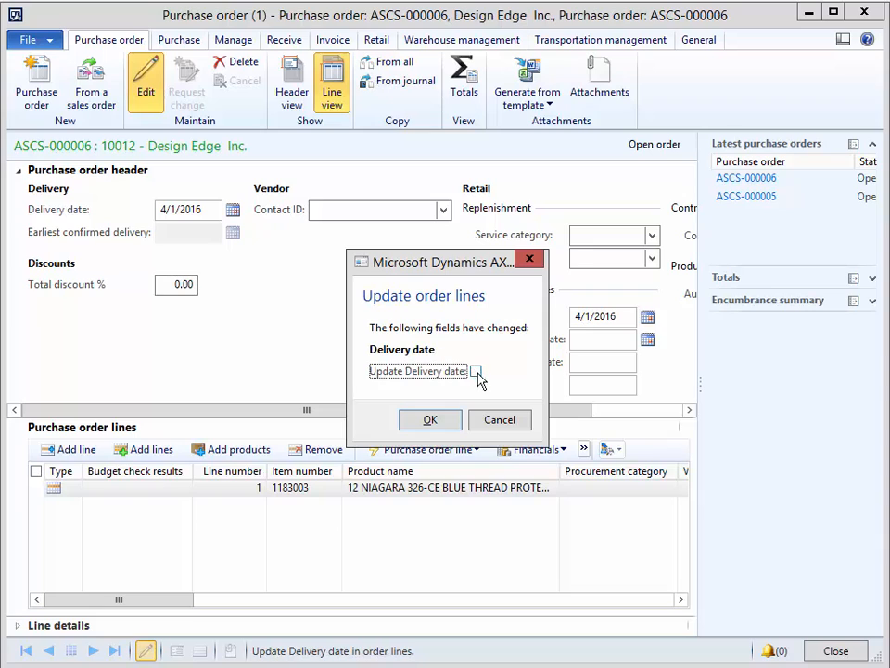
left_click(426, 421)
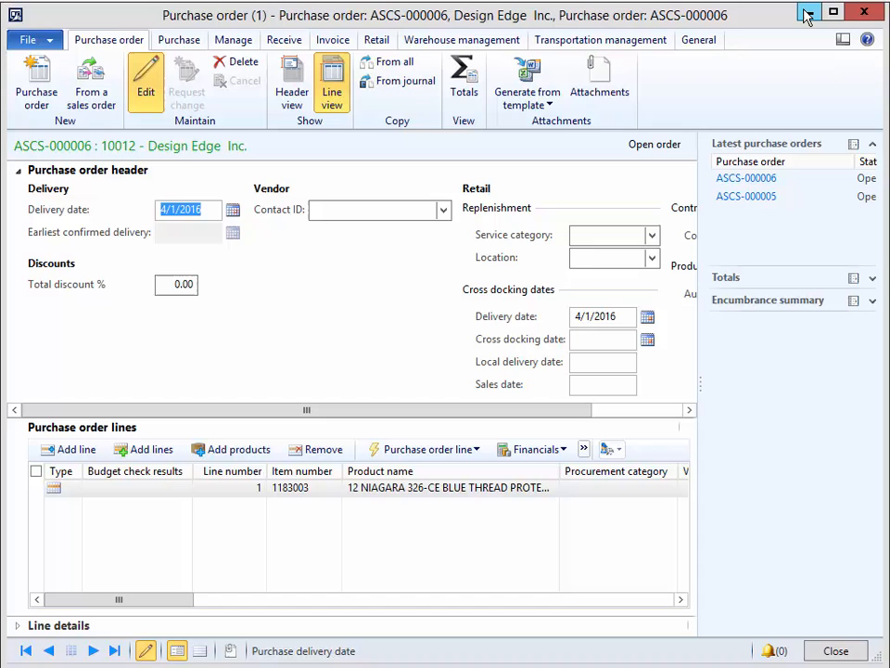
Return from the purchase order to the sales order and run its Calculation, dismissing the messages.
left_click(865, 15)
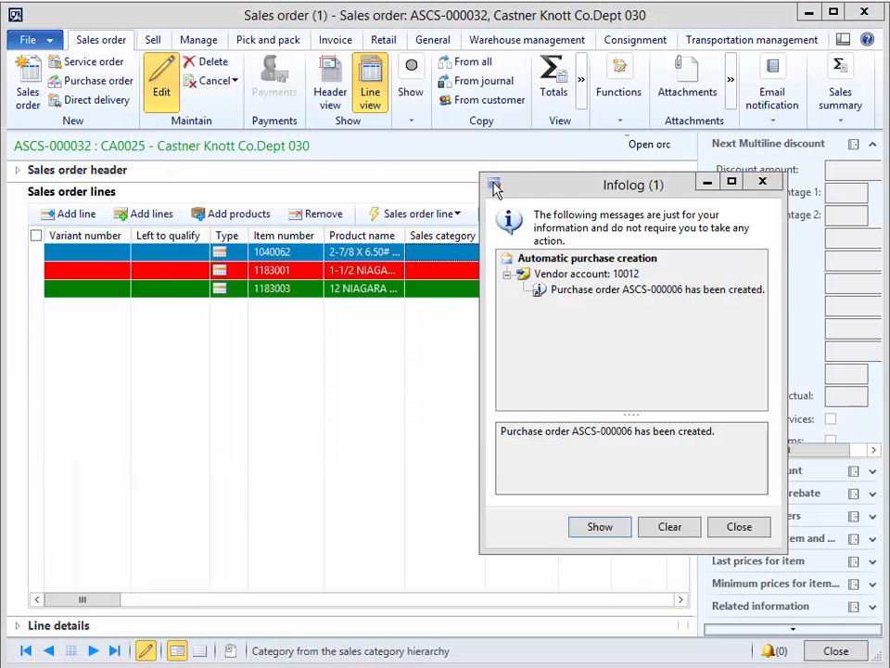
left_click(723, 526)
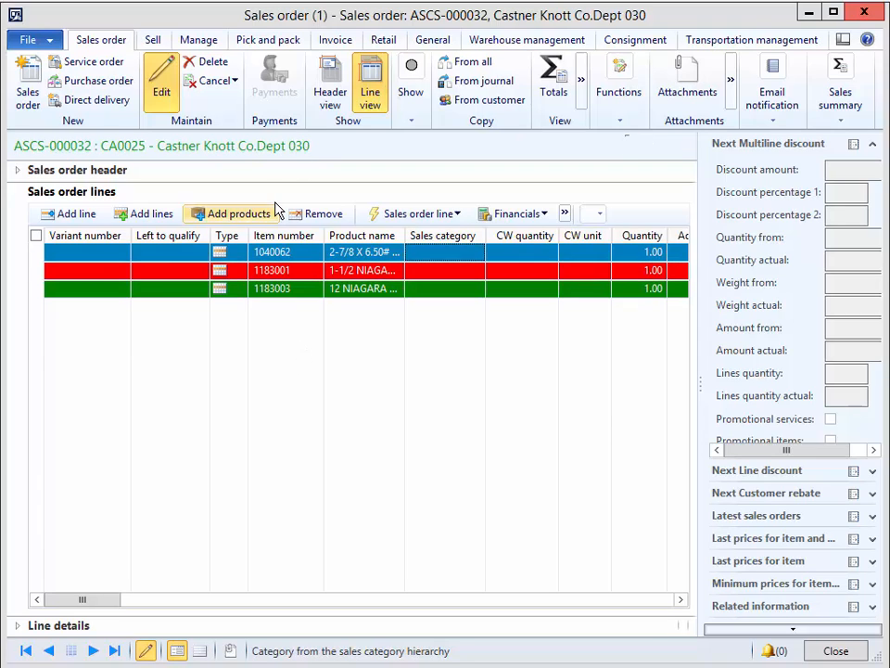
left_click(154, 42)
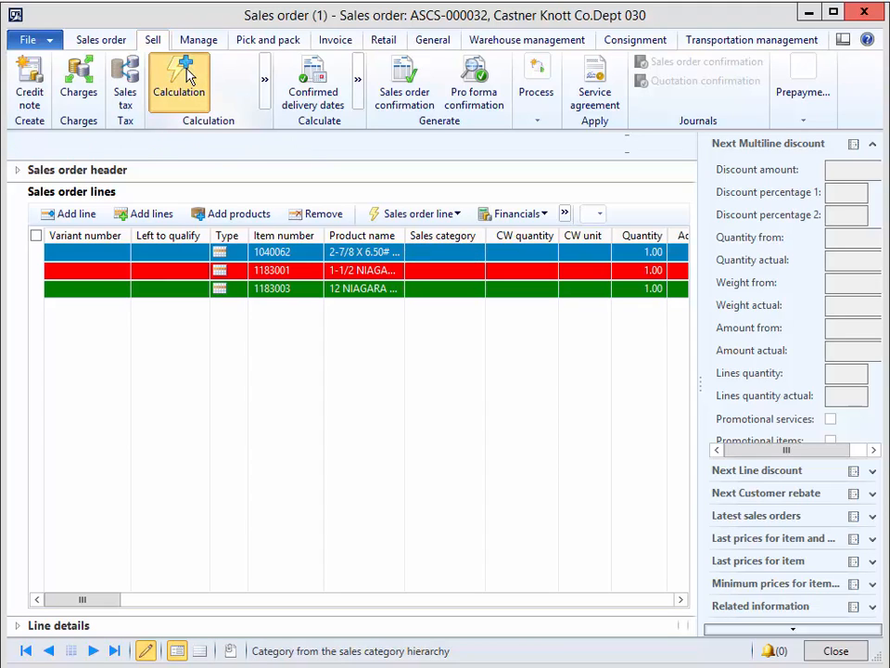
left_click(187, 80)
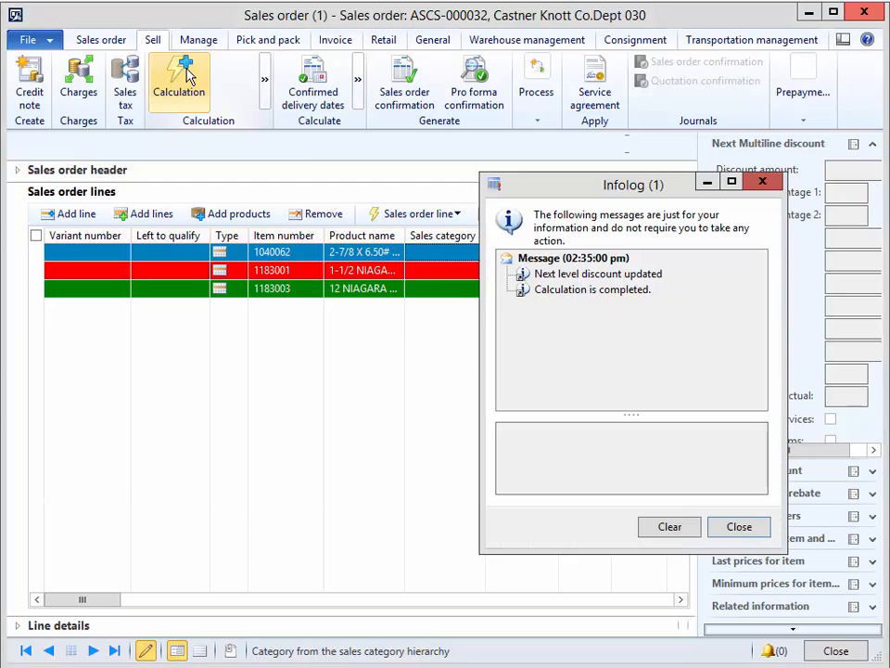
left_click(737, 527)
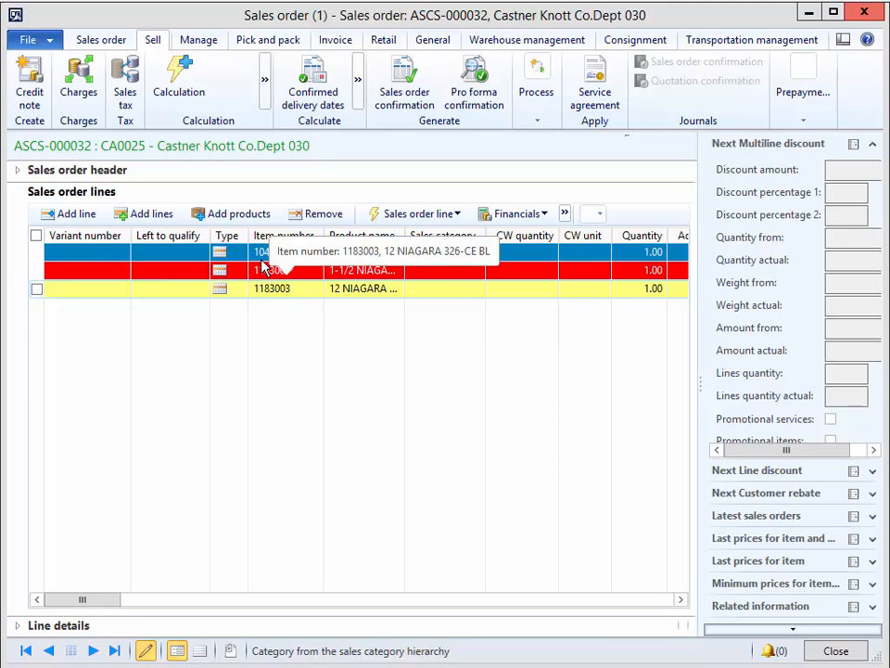
left_click(273, 293)
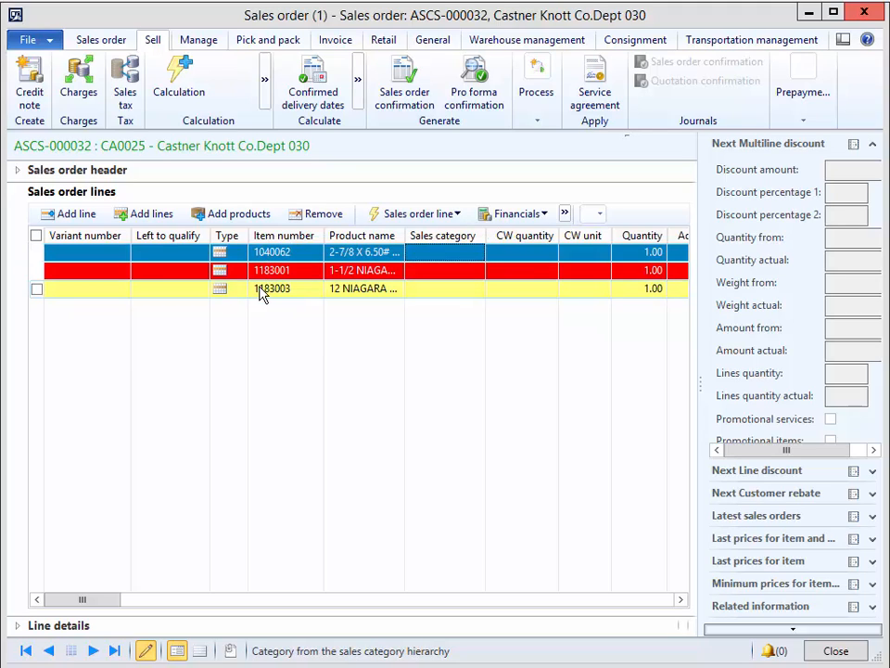
left_click(84, 269)
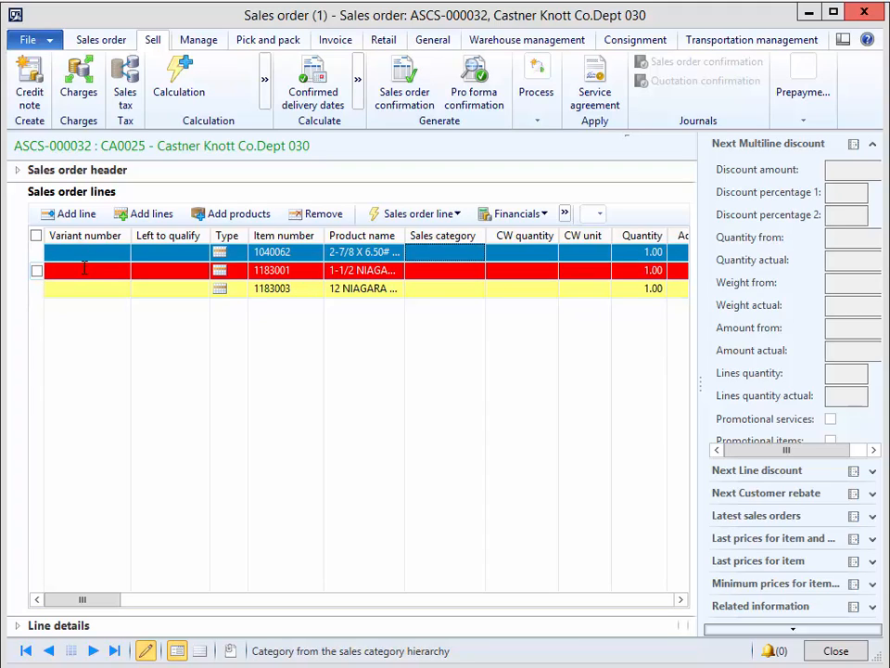
left_click(84, 290)
Close the sales order and filter the list of all sales orders to show only Backordered ones.
left_click(857, 25)
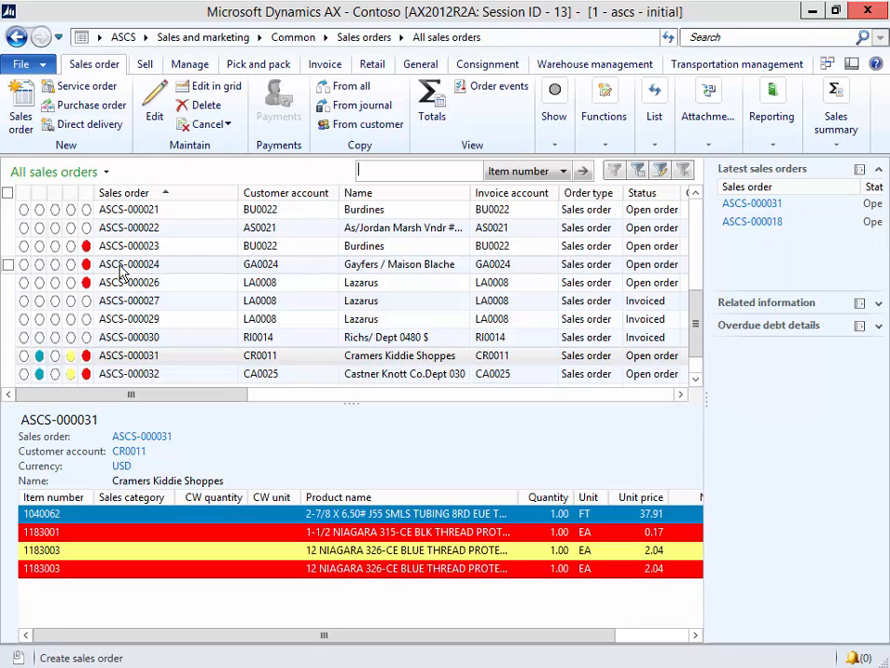
scroll(116, 276, "up", 5)
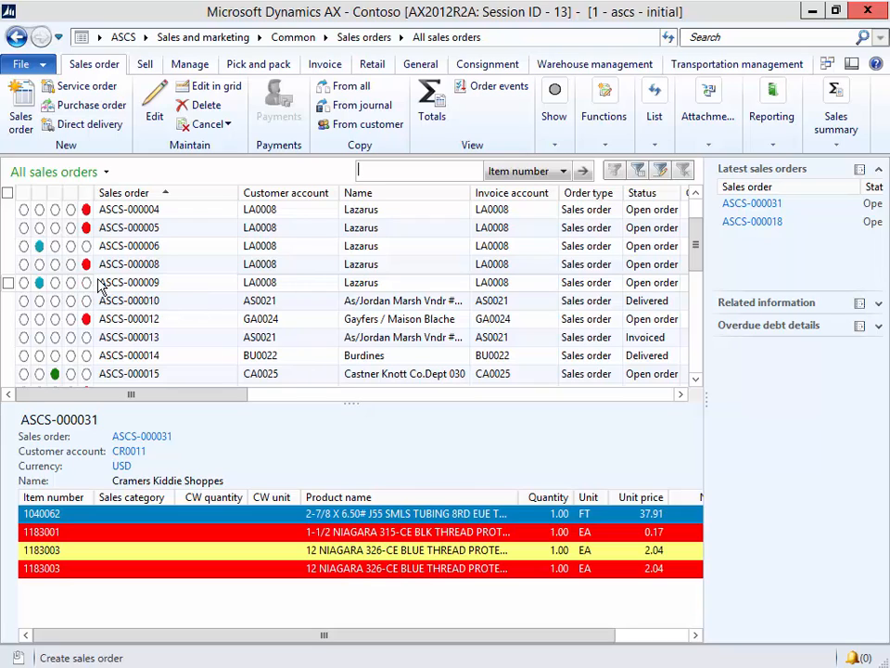
left_click(553, 147)
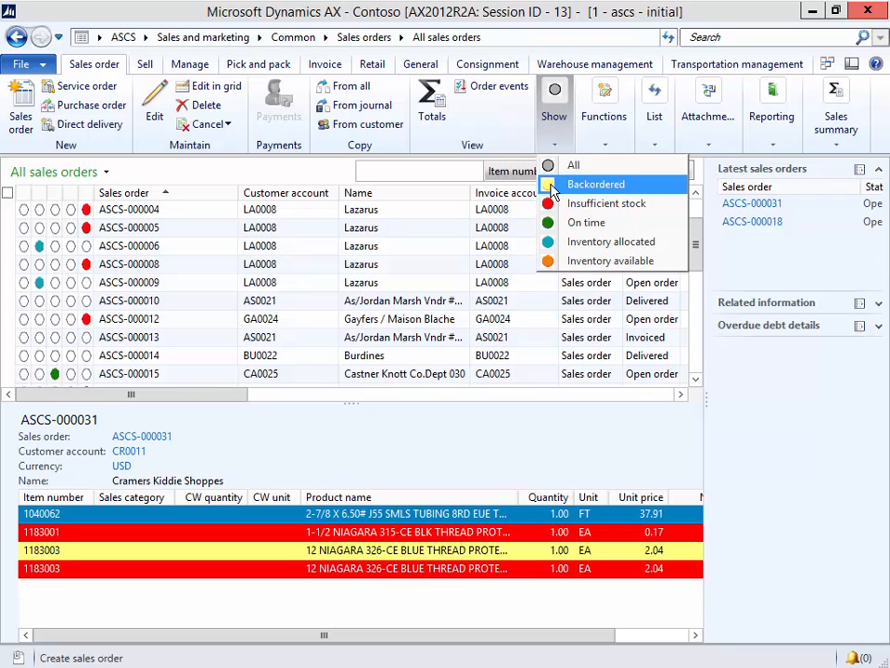
left_click(553, 188)
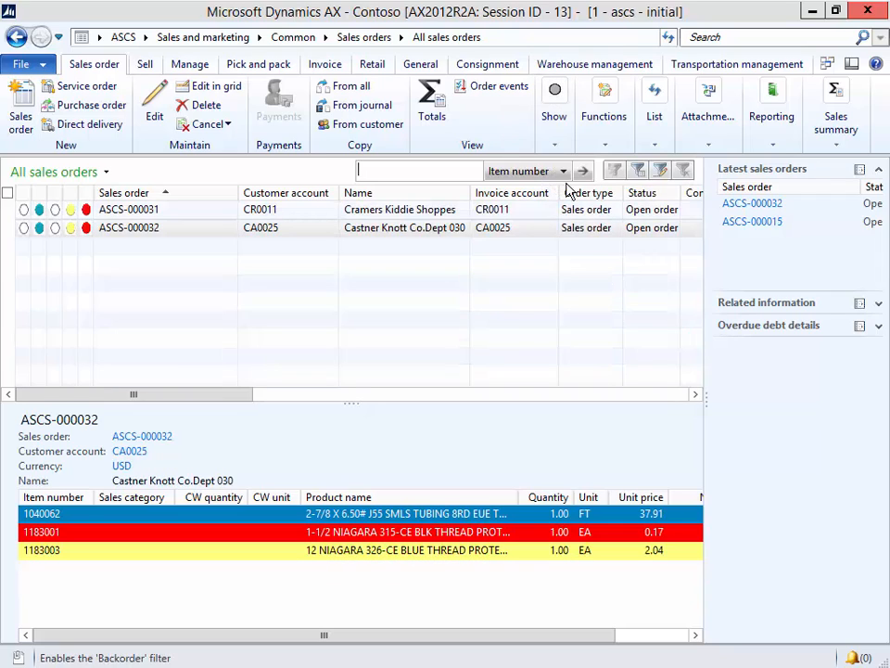